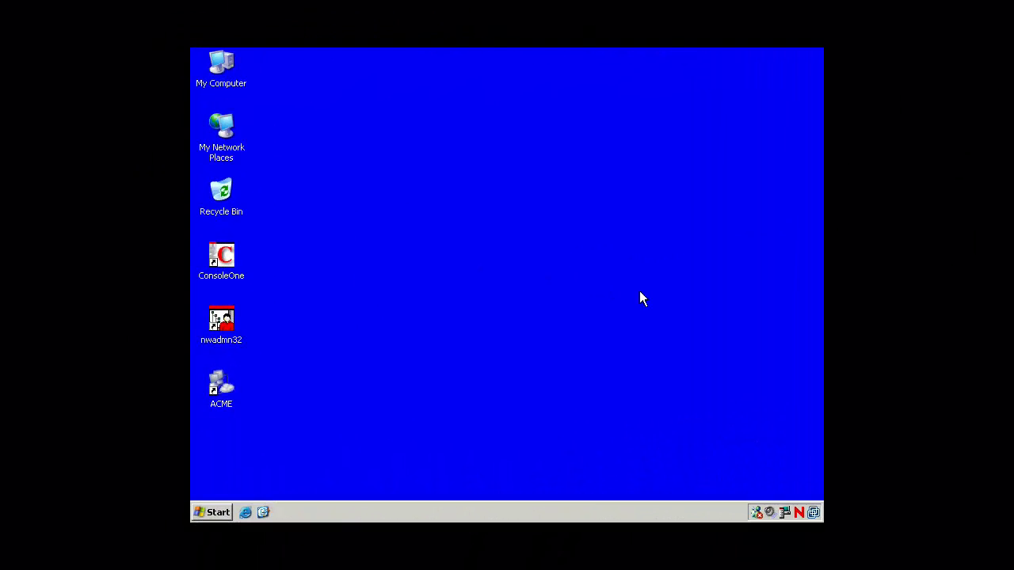
Step: Enter e:\i386\winnt32.exe /cmdcons as the command in the Run dialog
{"action": "left_click", "coordinate": [214, 512]}
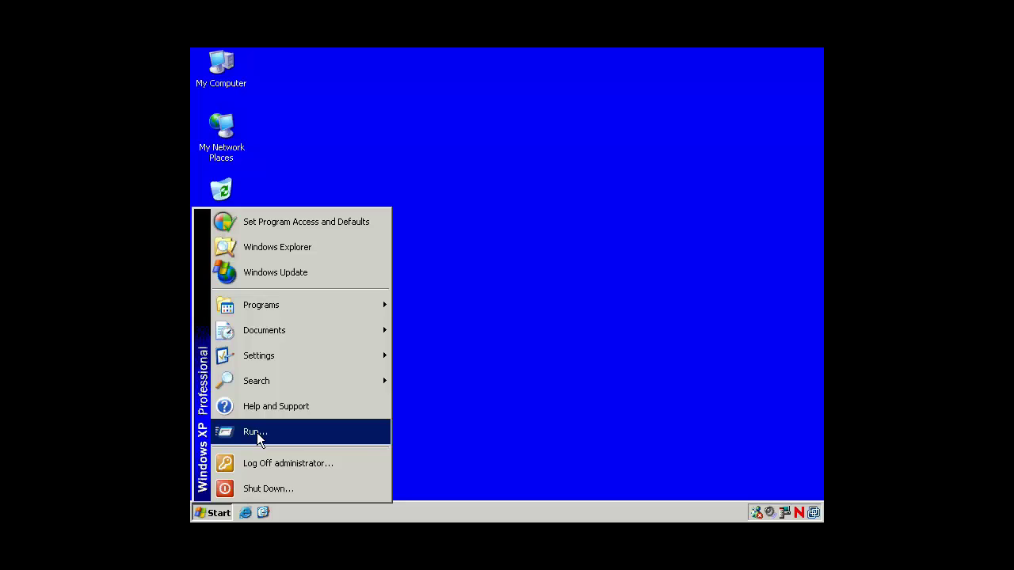
{"action": "left_click", "coordinate": [257, 434]}
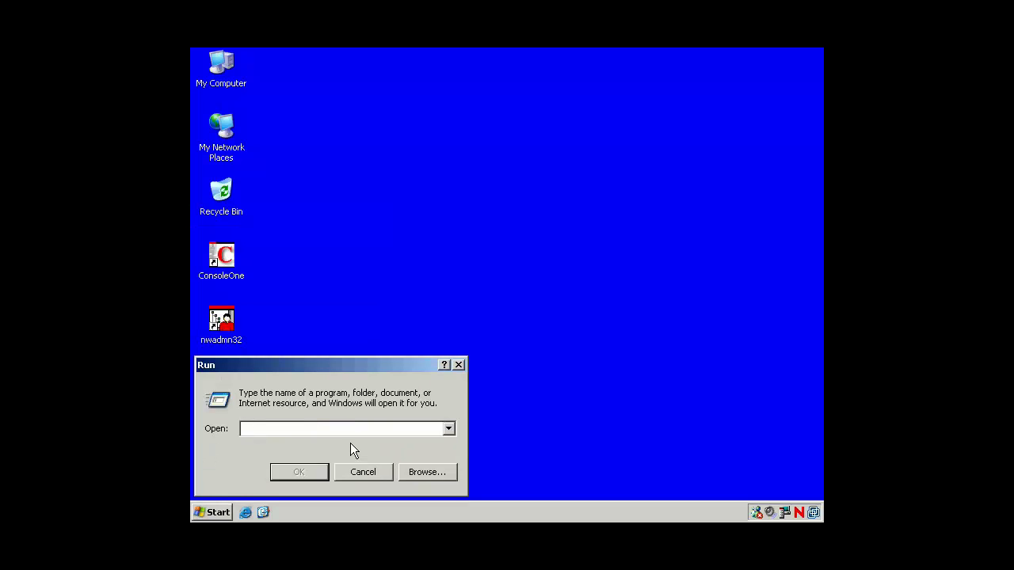
{"action": "type", "text": "e:"}
{"action": "type", "text": "\\"}
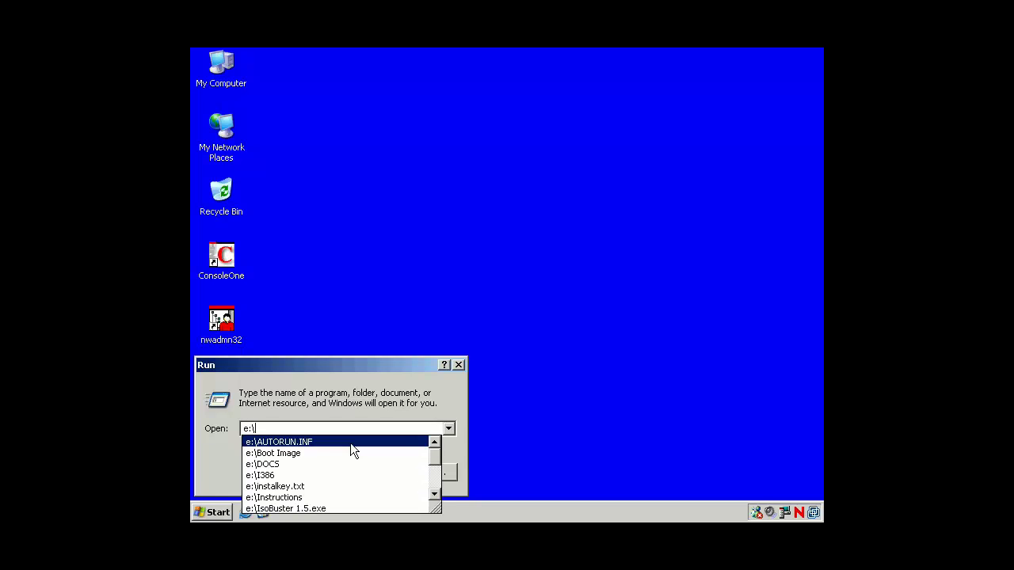
{"action": "type", "text": "i3"}
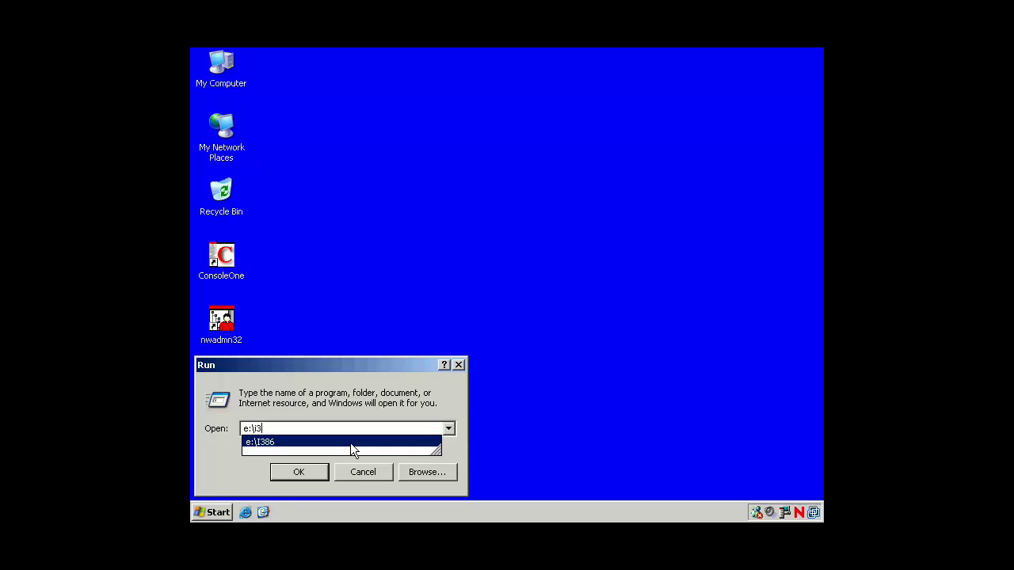
{"action": "type", "text": "86\\"}
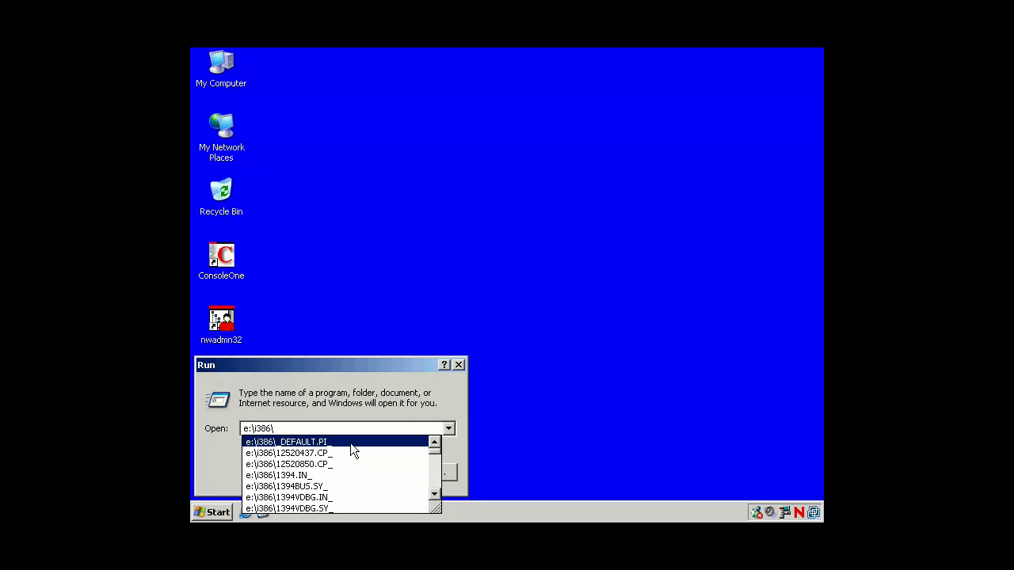
{"action": "type", "text": "wi"}
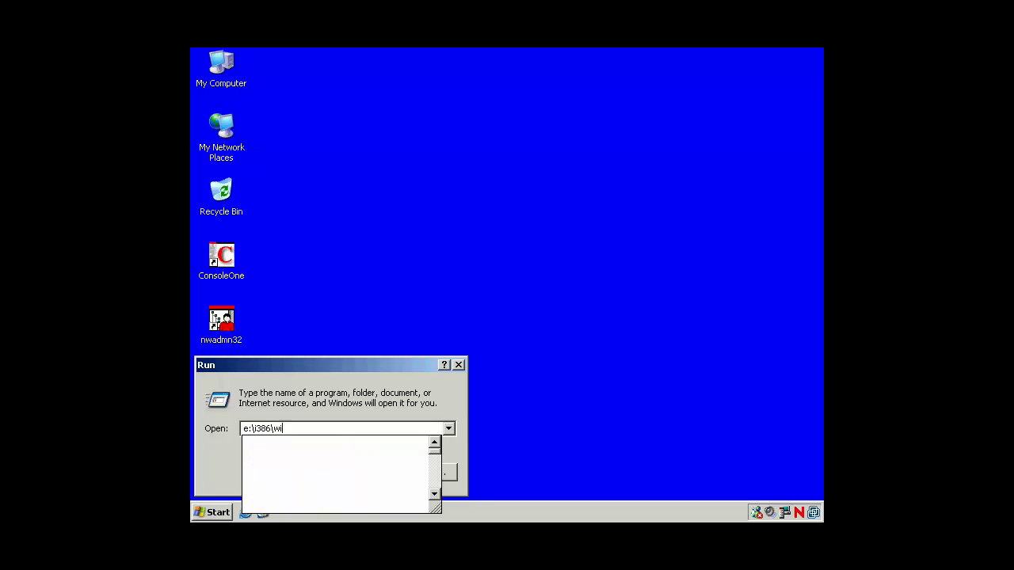
{"action": "type", "text": "nnt"}
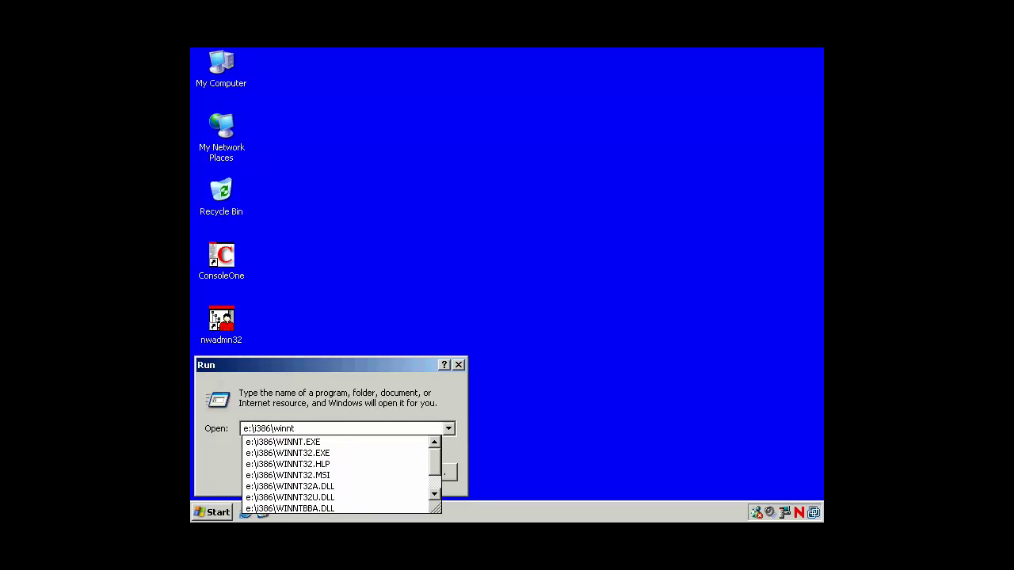
{"action": "type", "text": "32.exe /"}
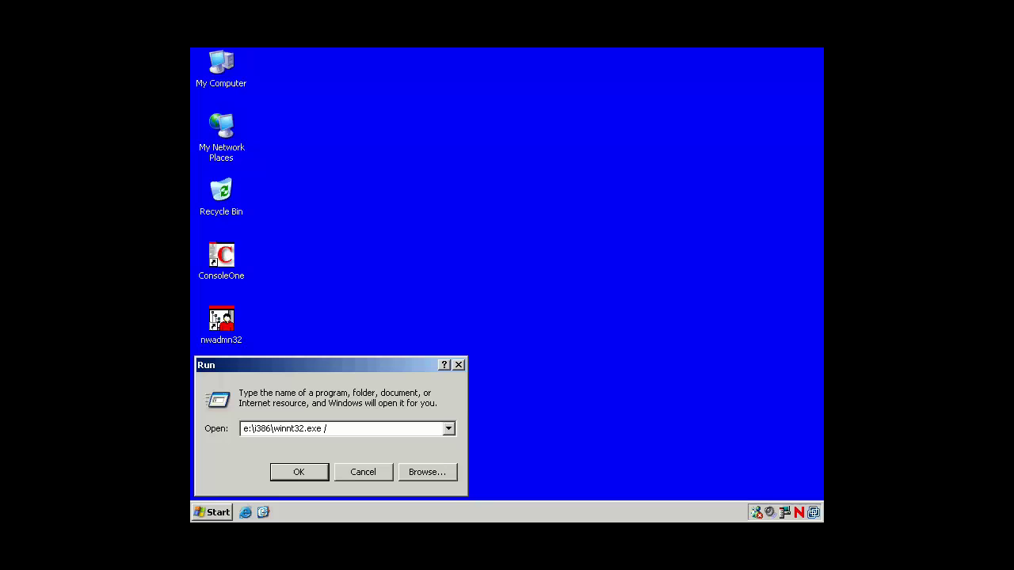
{"action": "type", "text": "cmd"}
{"action": "type", "text": "cons"}
{"action": "key", "text": "alt+o"}
{"action": "left_click", "coordinate": [371, 429]}
{"action": "left_click_drag", "start_coordinate": [380, 428], "coordinate": [251, 433]}
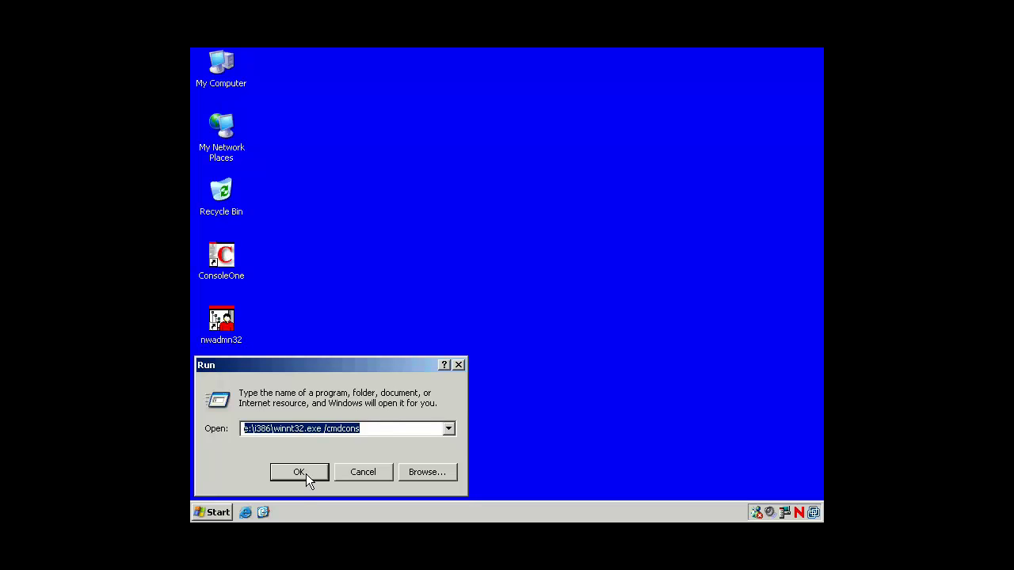
Step: Run the /cmdcons setup, agree to install Recovery Console, and dismiss the success message
{"action": "left_click", "coordinate": [306, 473]}
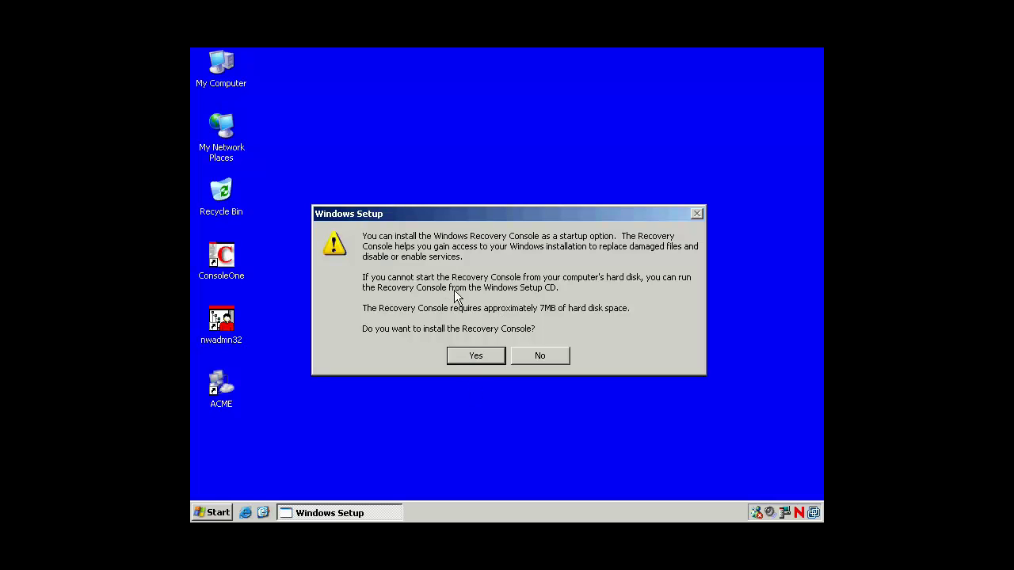
{"action": "left_click", "coordinate": [483, 356]}
{"action": "left_click", "coordinate": [492, 357]}
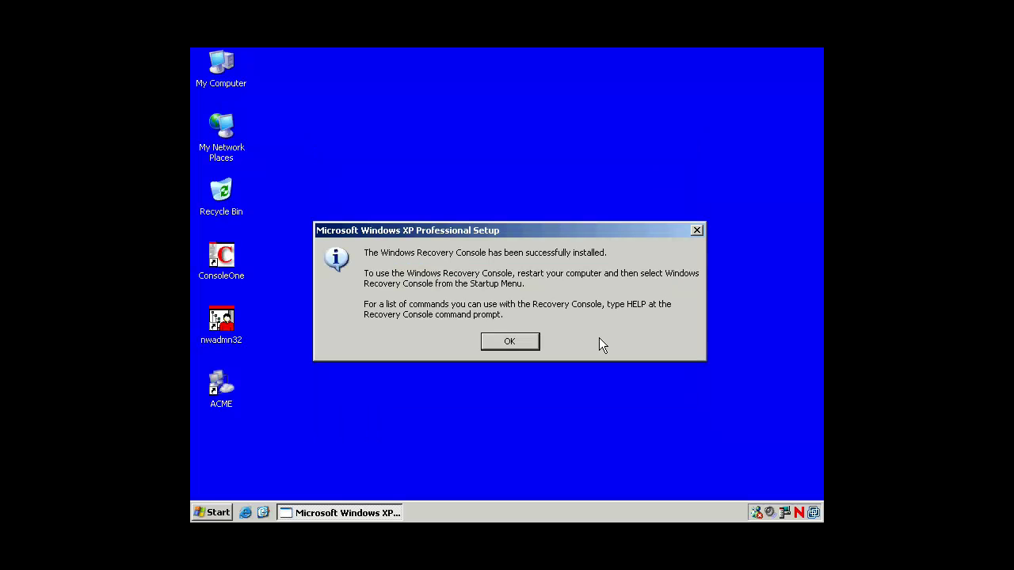
{"action": "left_click", "coordinate": [512, 342]}
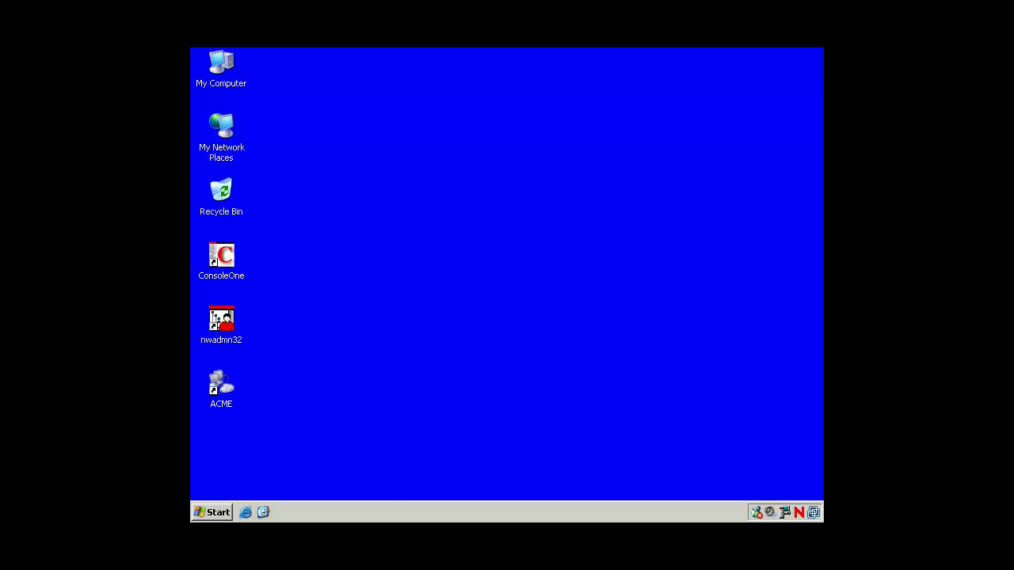
Step: Restart the computer through the Start menu's Shut Down dialog
{"action": "left_click", "coordinate": [211, 513]}
{"action": "left_click", "coordinate": [483, 399]}
{"action": "left_click", "coordinate": [207, 512]}
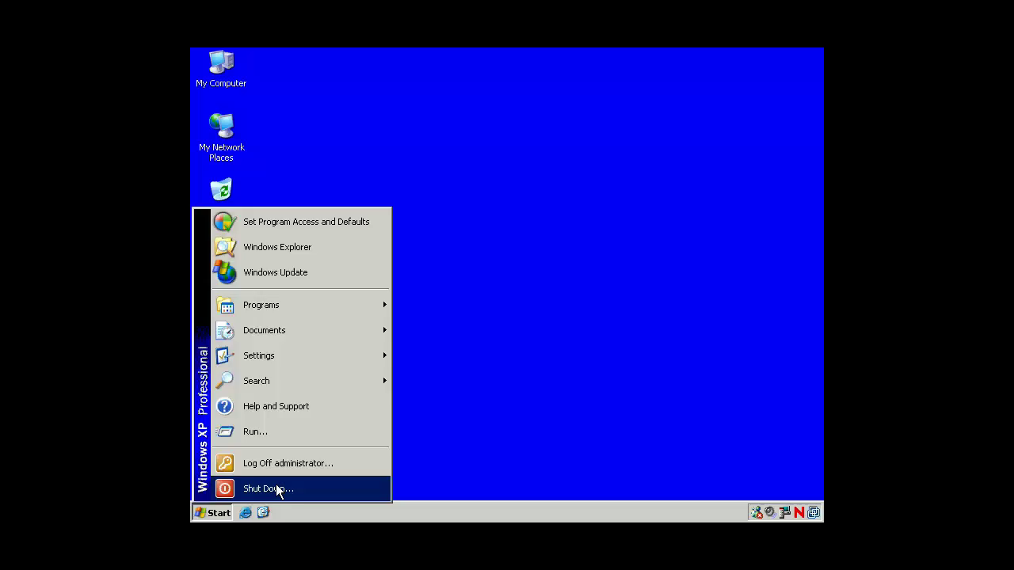
{"action": "left_click", "coordinate": [277, 489]}
{"action": "left_click", "coordinate": [509, 315]}
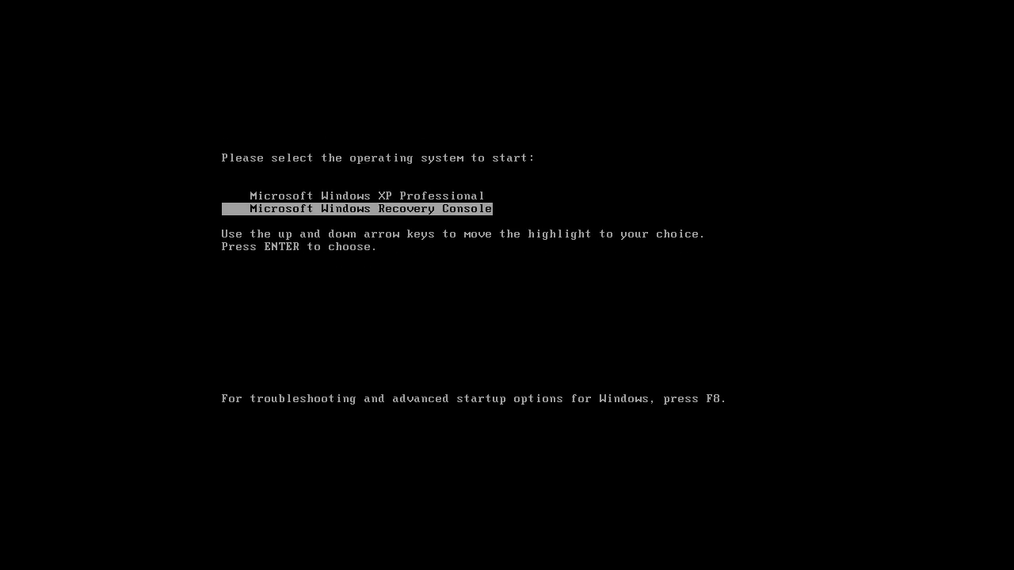
Step: Stop the boot countdown and move the selection between Recovery Console and Windows XP
{"action": "key", "text": "Up"}
{"action": "key", "text": "Down"}
{"action": "key", "text": "Up"}
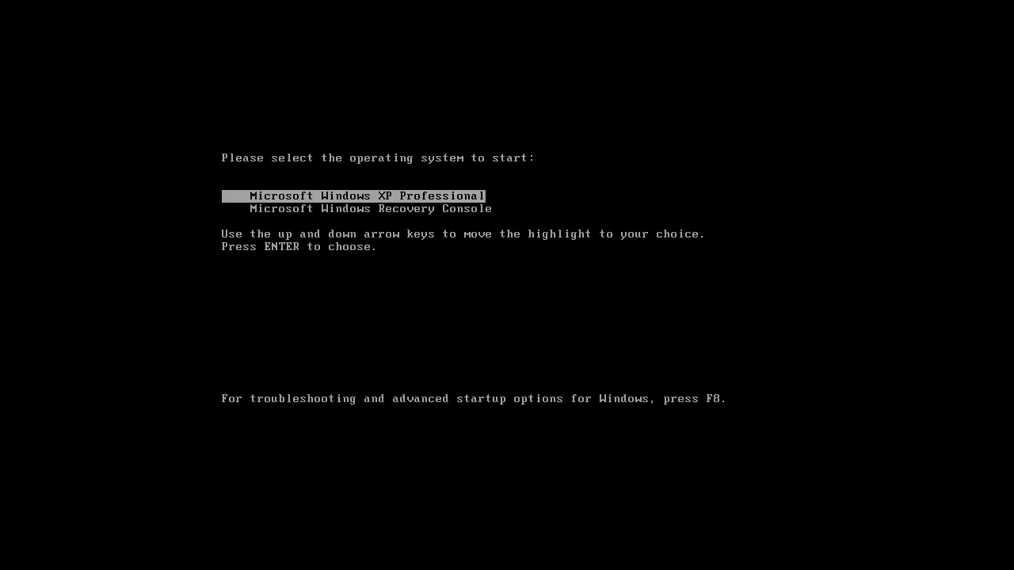
{"action": "key", "text": "Down"}
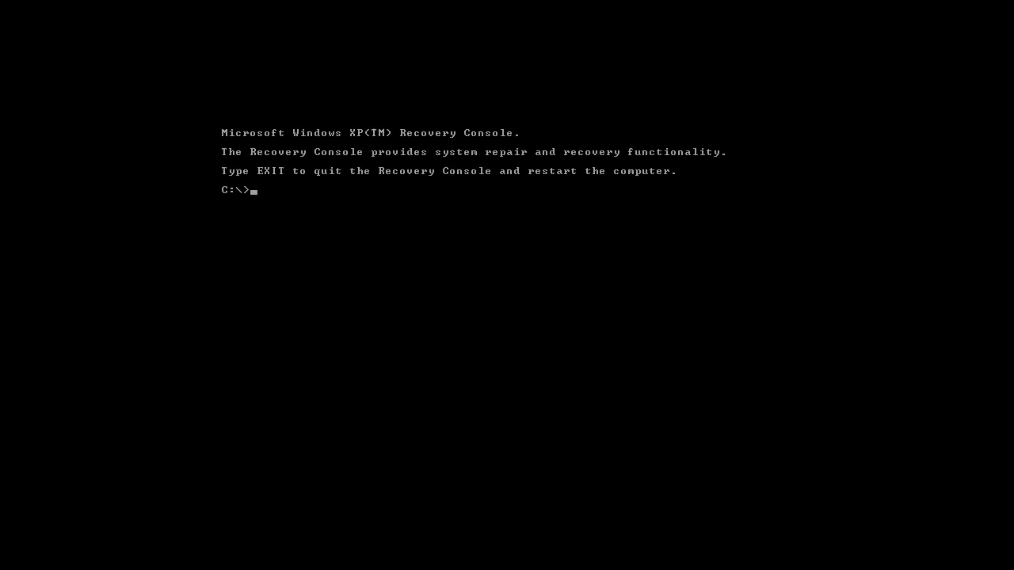
Step: Run help at the Recovery Console prompt, then enter bootcfg /rebuild
{"action": "type", "text": "h"}
{"action": "key", "text": "BackSpace"}
{"action": "type", "text": "H"}
{"action": "key", "text": "BackSpace"}
{"action": "type", "text": "h"}
{"action": "type", "text": "elp"}
{"action": "key", "text": "Return"}
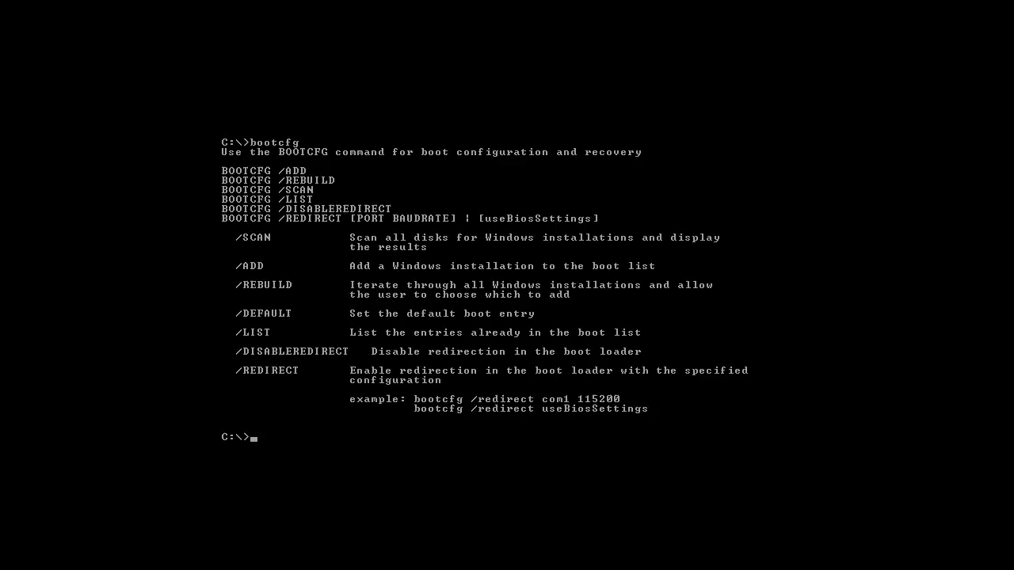
{"action": "type", "text": "b"}
{"action": "type", "text": "ootcfg /"}
{"action": "type", "text": "rebuild"}
Step: Page through the help command list to its end at TYPE
{"action": "key", "text": "Return"}
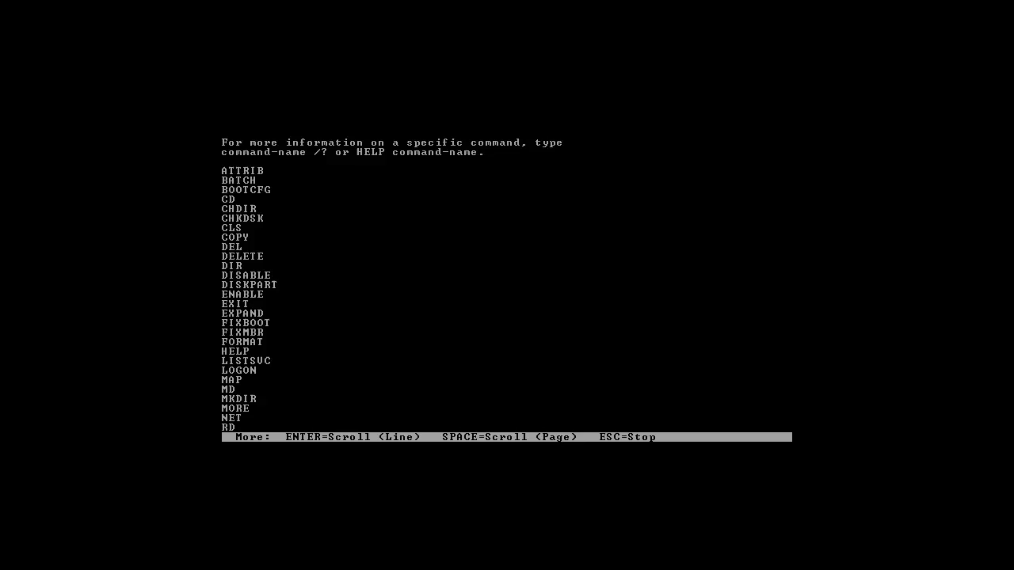
{"action": "key", "text": "space"}
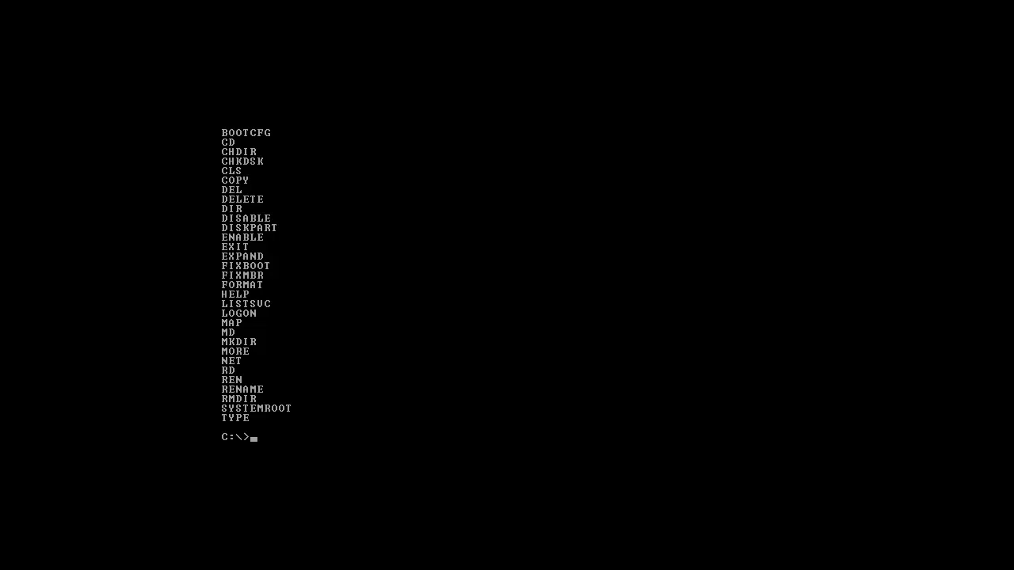
Step: Run fixmbr and fixboot, then enter cls to clear the screen
{"action": "type", "text": "fi"}
{"action": "type", "text": "xmbr"}
{"action": "key", "text": "Return"}
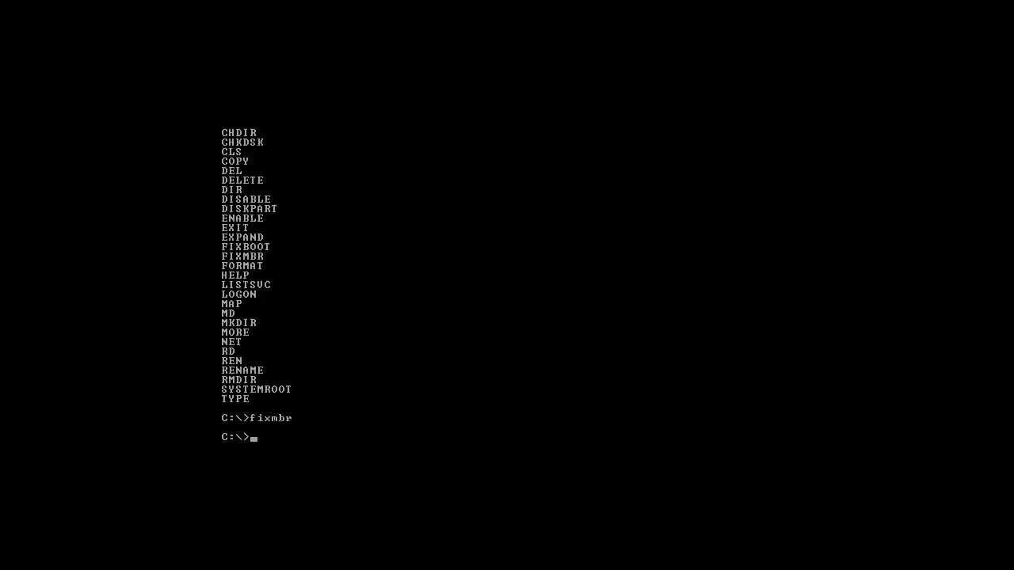
{"action": "type", "text": "fixboo"}
{"action": "type", "text": "t"}
{"action": "key", "text": "Return"}
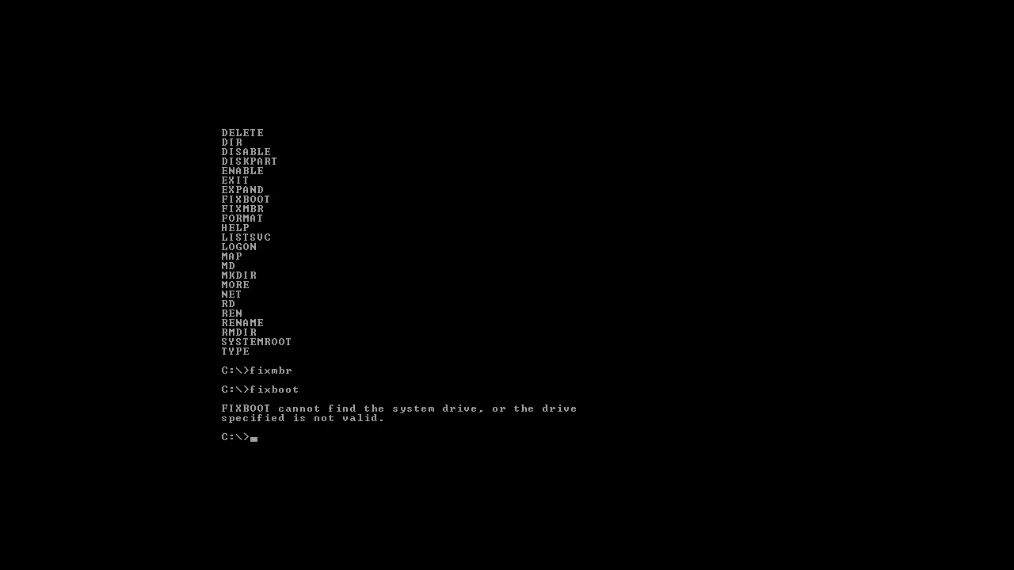
{"action": "type", "text": "cl"}
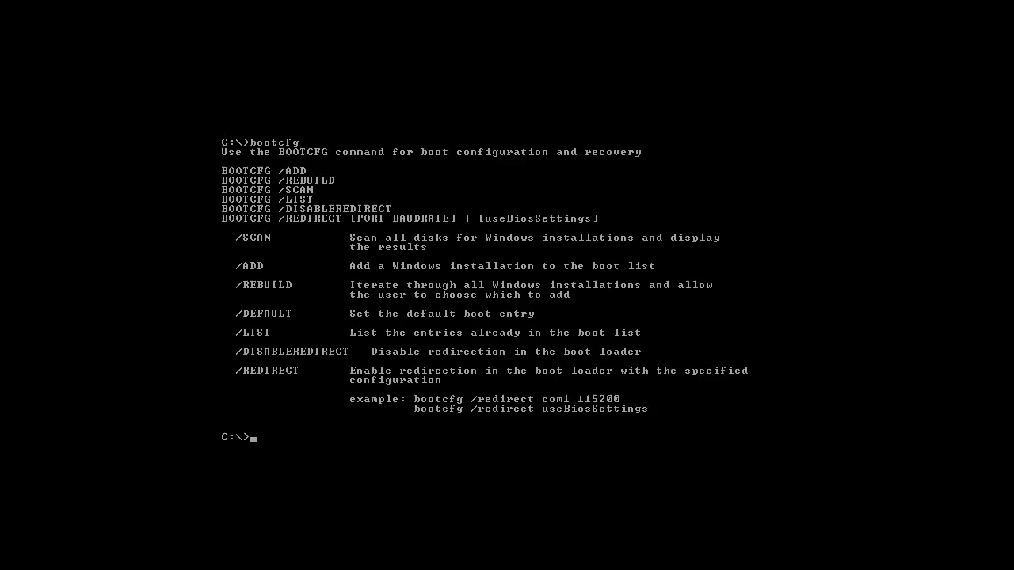
Step: Run bootcfg /rebuild to rebuild the boot list from found Windows installations
{"action": "type", "text": "boot"}
{"action": "type", "text": "cfg /rebu"}
{"action": "type", "text": "ild"}
{"action": "key", "text": "Return"}
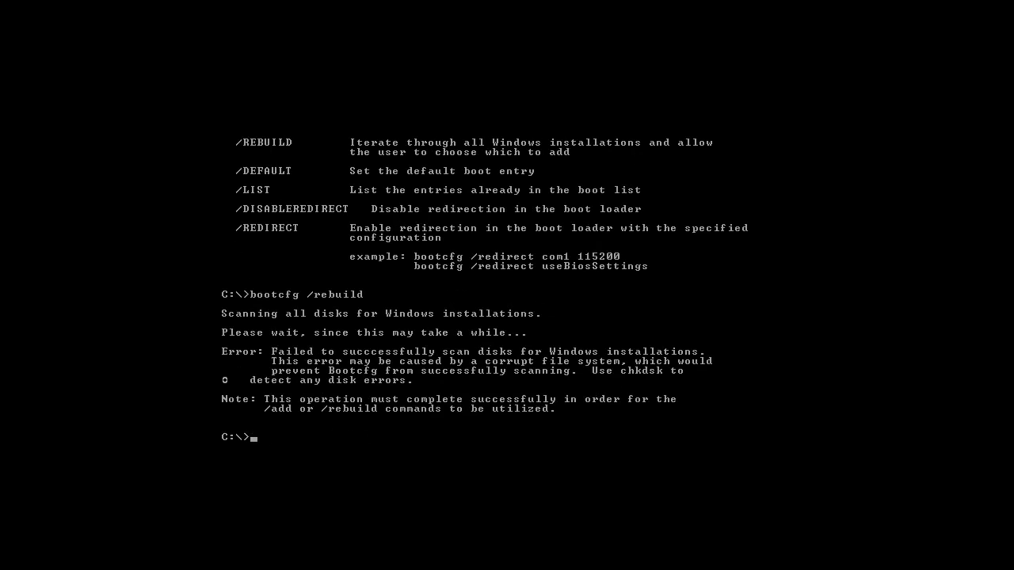